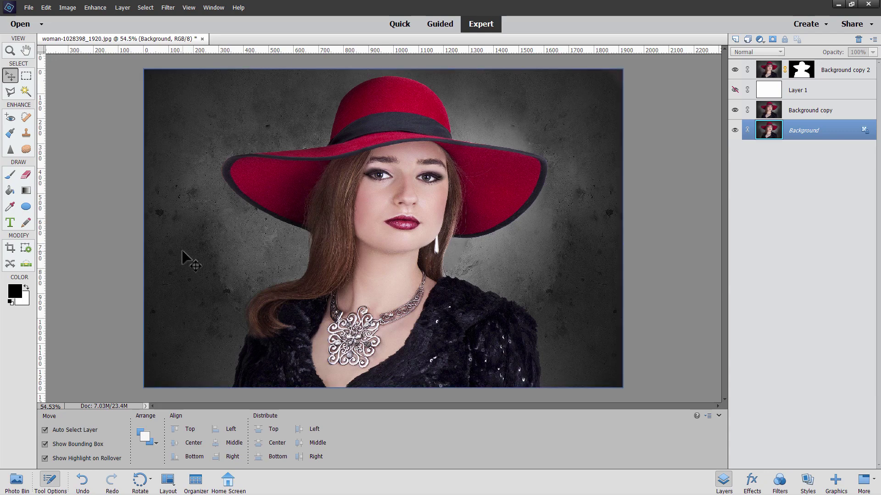
- Preview the white fill layer, then delete Background copy 2, Layer 1 and Background copy
click(734, 90)
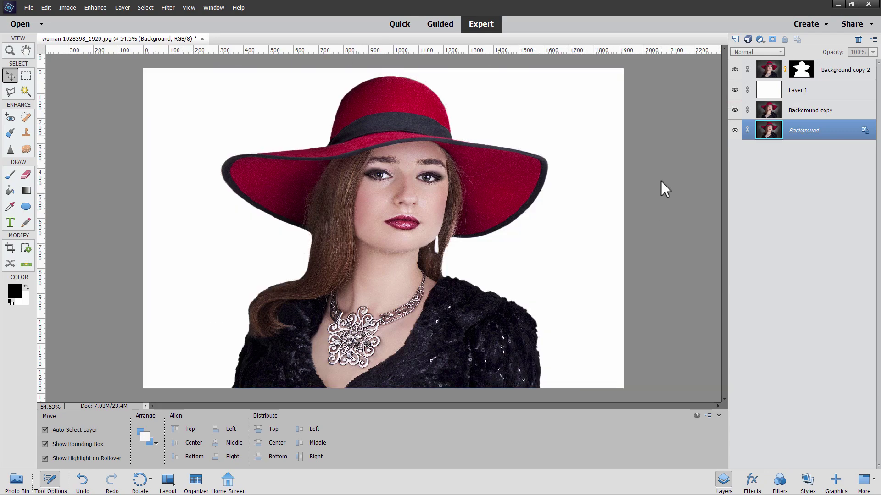
click(734, 90)
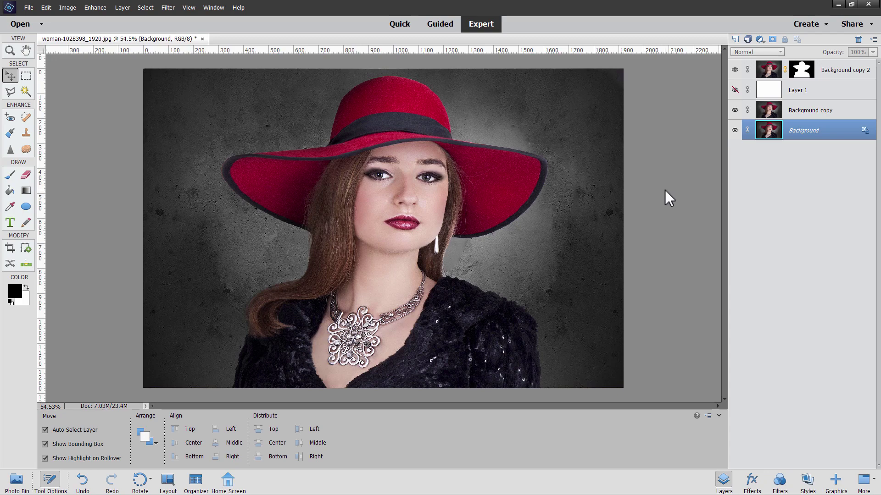
click(834, 76)
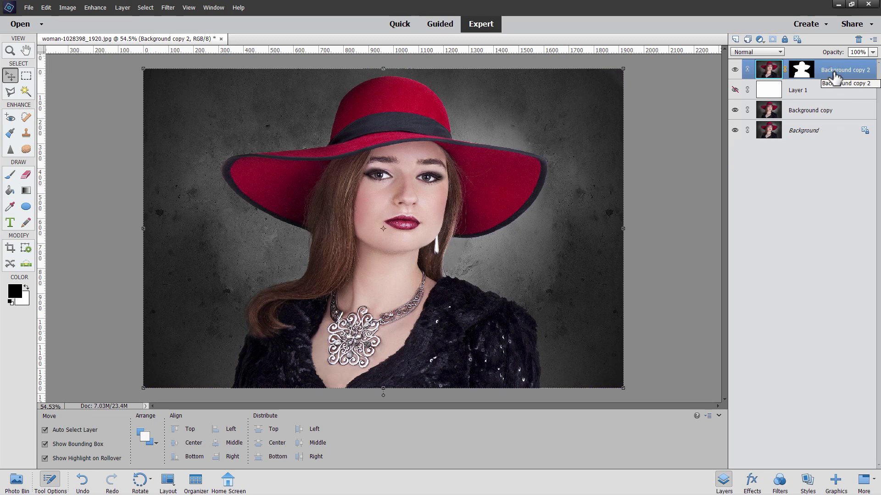
shift+click(832, 112)
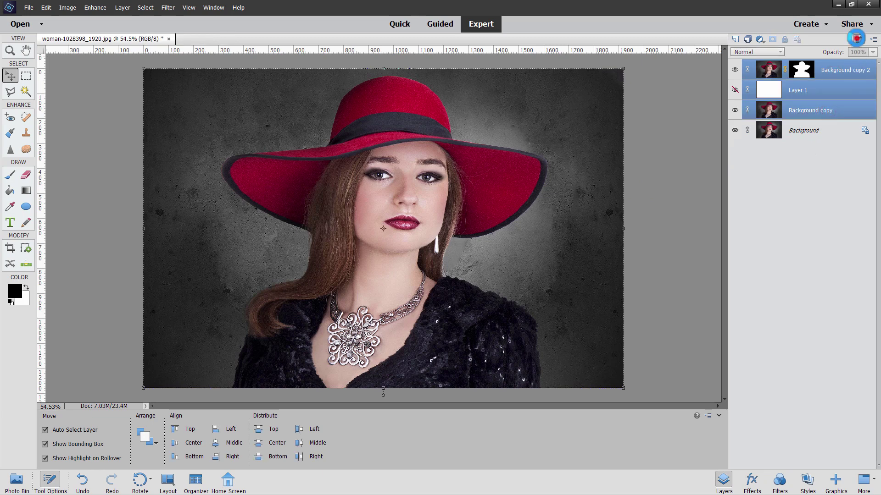
click(856, 38)
click(431, 184)
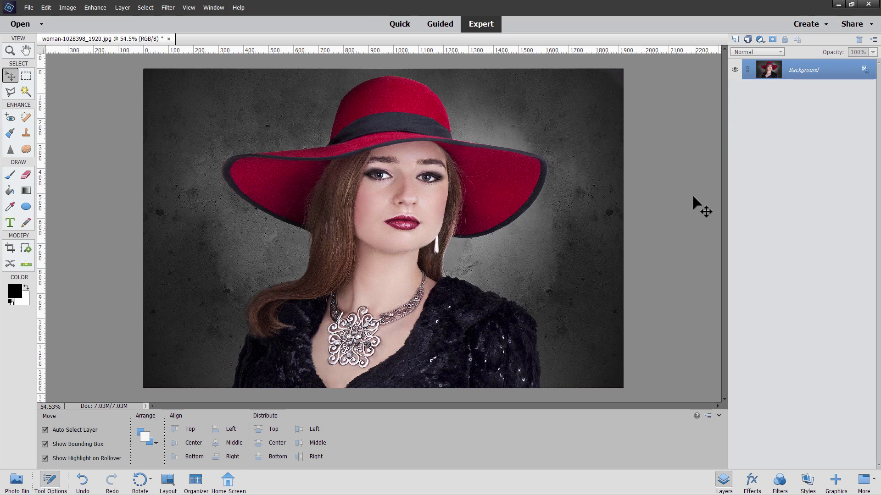
- Duplicate the Background layer into a fresh Background copy
right_click(806, 75)
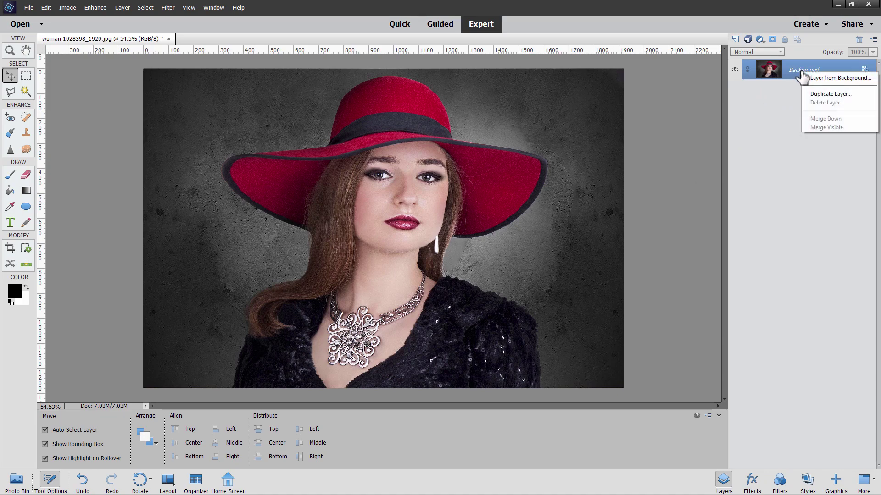
click(819, 92)
click(522, 149)
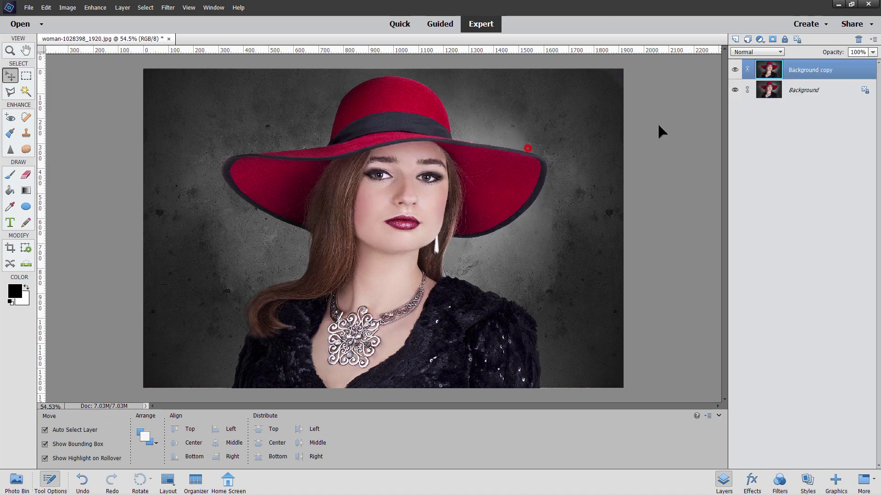
- Hide the original Background layer and auto-select the woman with Select > Subject
click(734, 90)
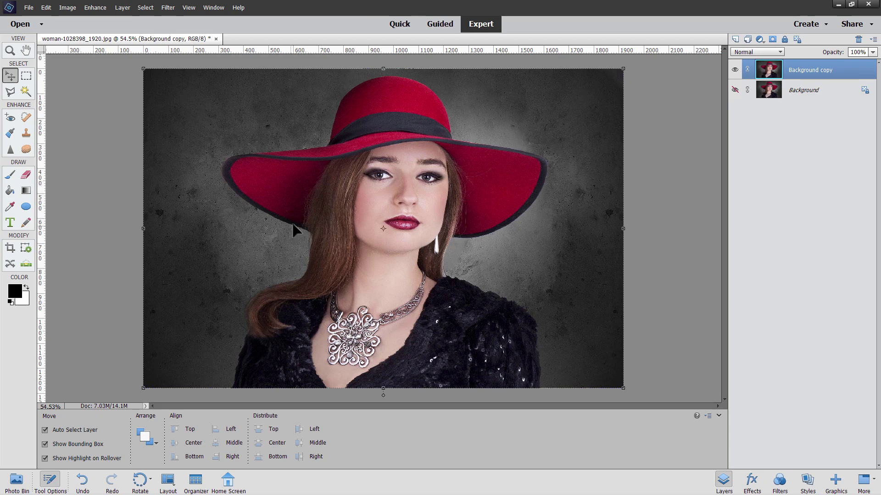
click(146, 7)
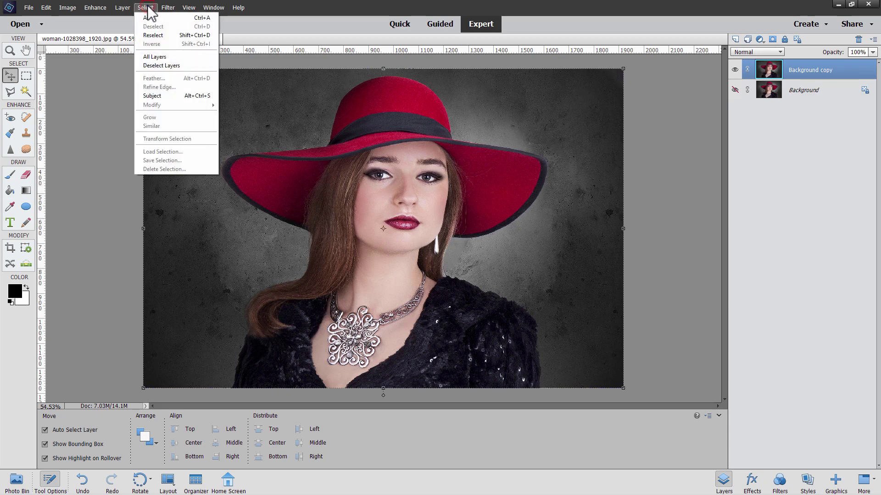
click(156, 96)
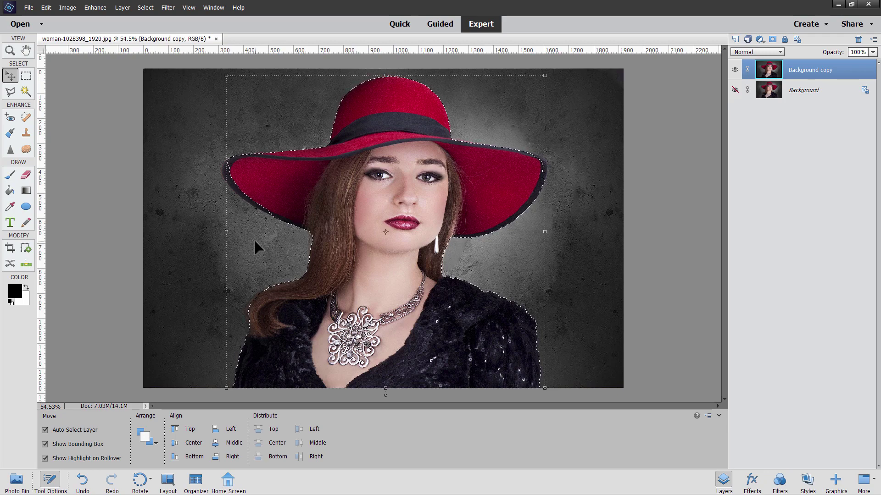
- Choose the Polygonal Lasso and zoom to 200% on the hat brim's left edge
click(10, 92)
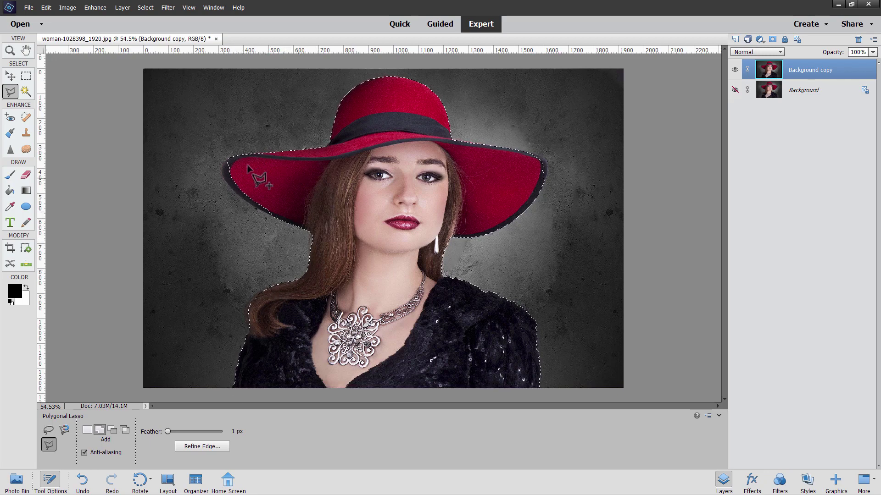
click(10, 50)
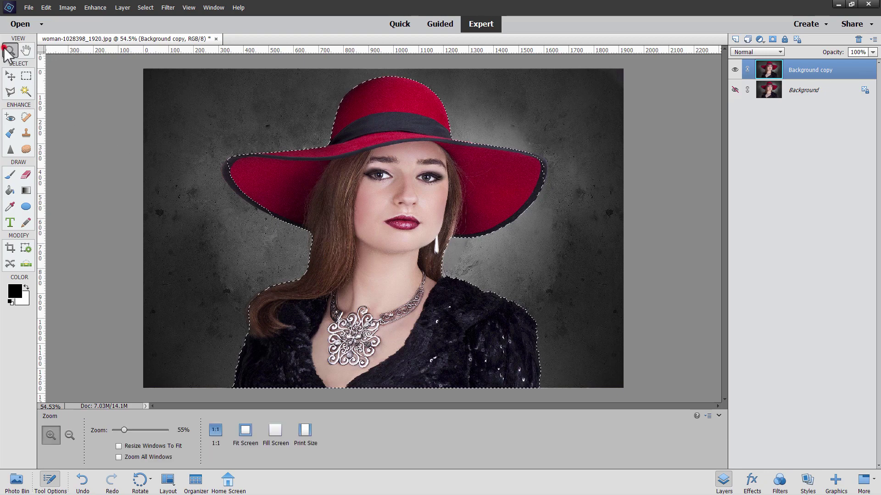
click(224, 178)
click(228, 179)
click(227, 177)
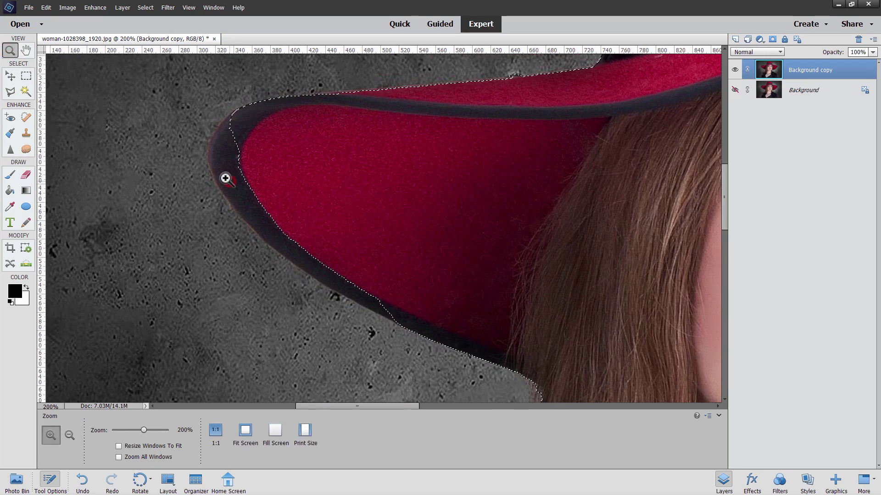
click(11, 92)
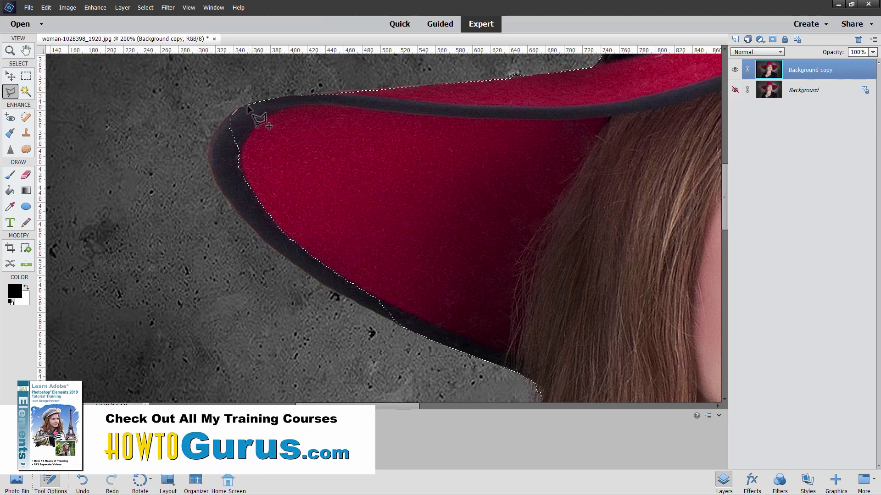
- Trace around the left brim tip along its dark outer edge to add it to the selection
click(234, 112)
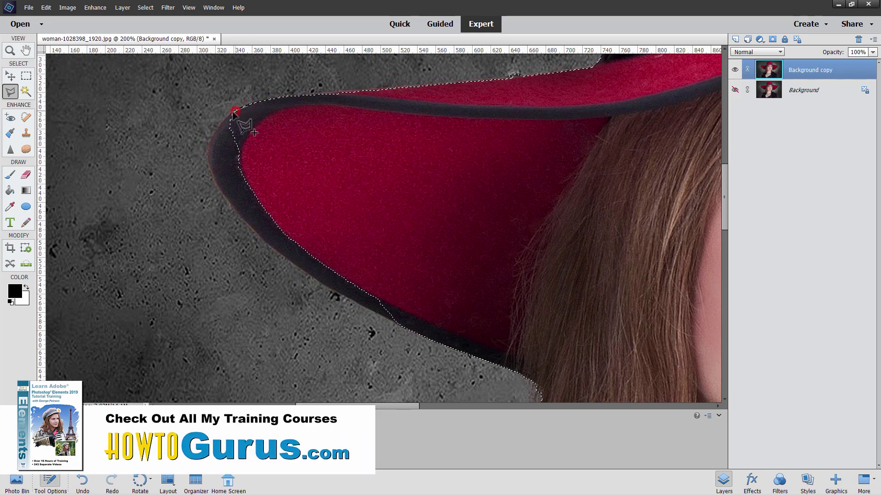
click(221, 124)
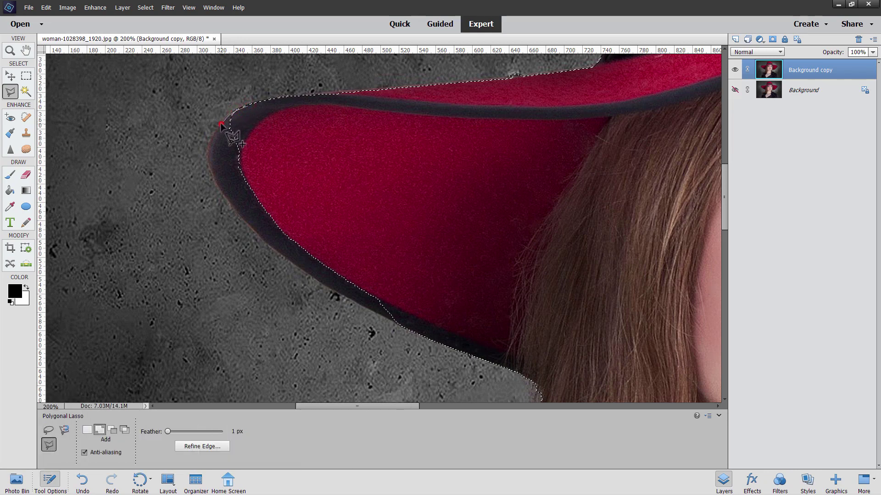
click(214, 133)
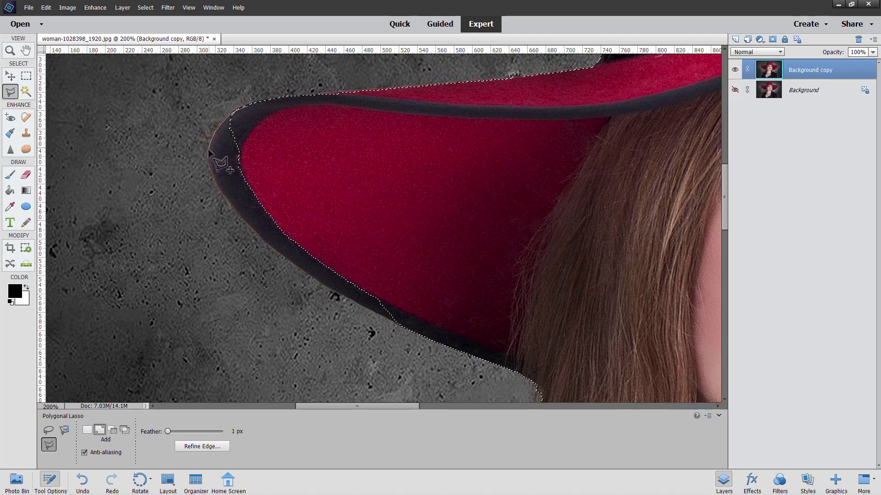
click(207, 151)
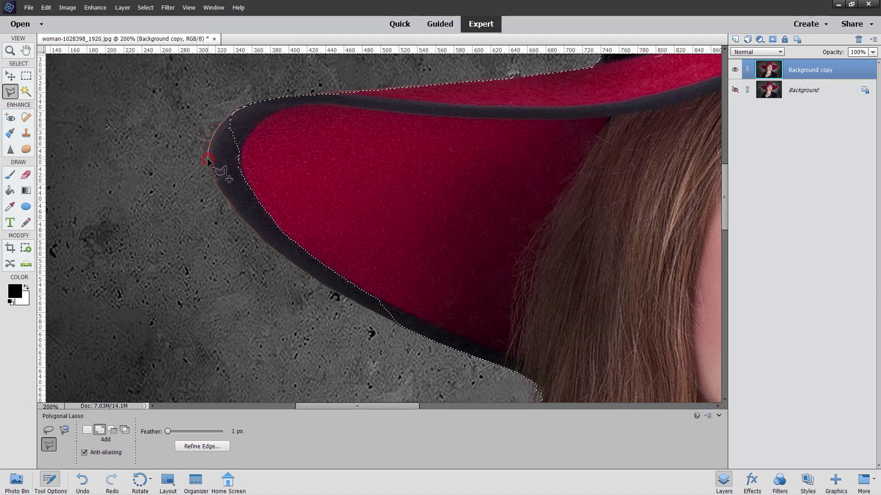
click(214, 182)
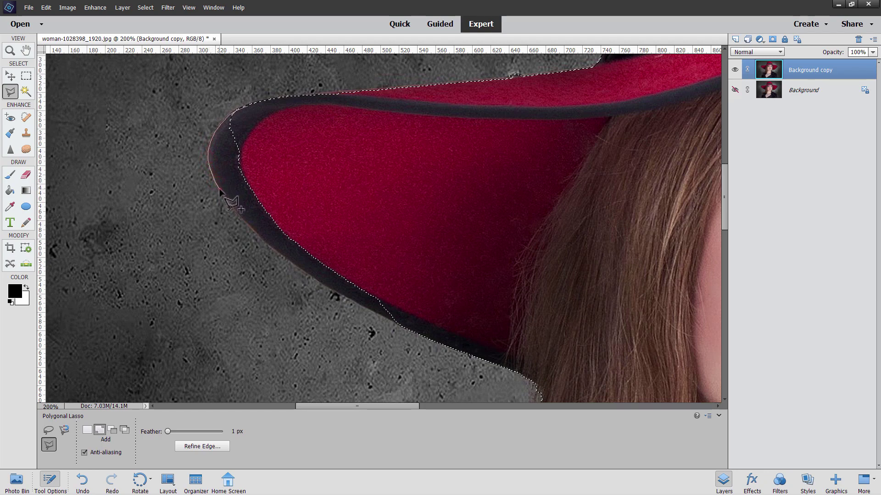
click(230, 205)
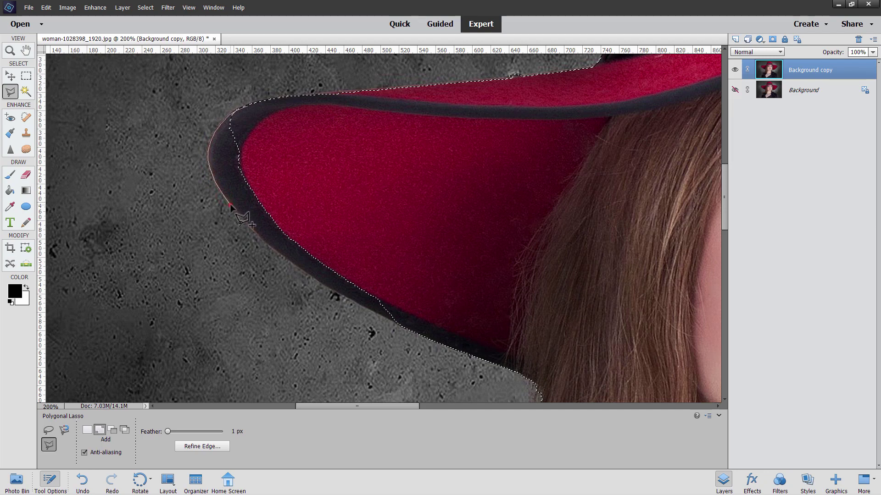
click(239, 216)
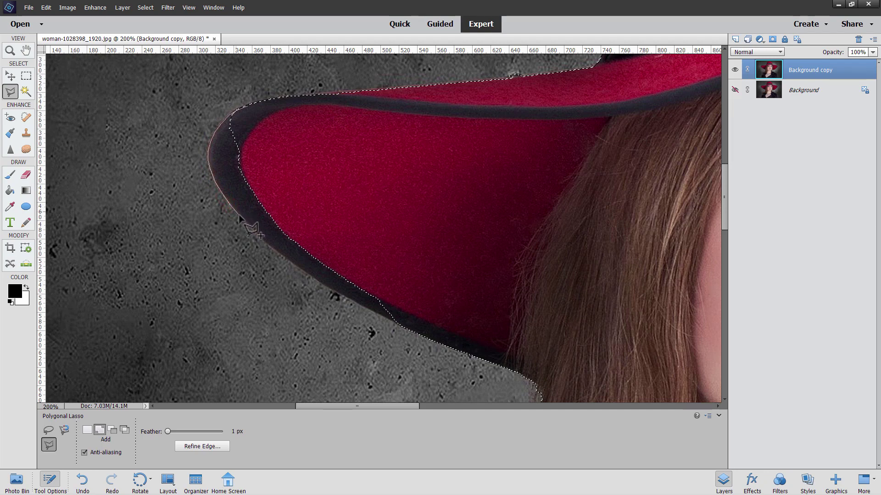
click(256, 234)
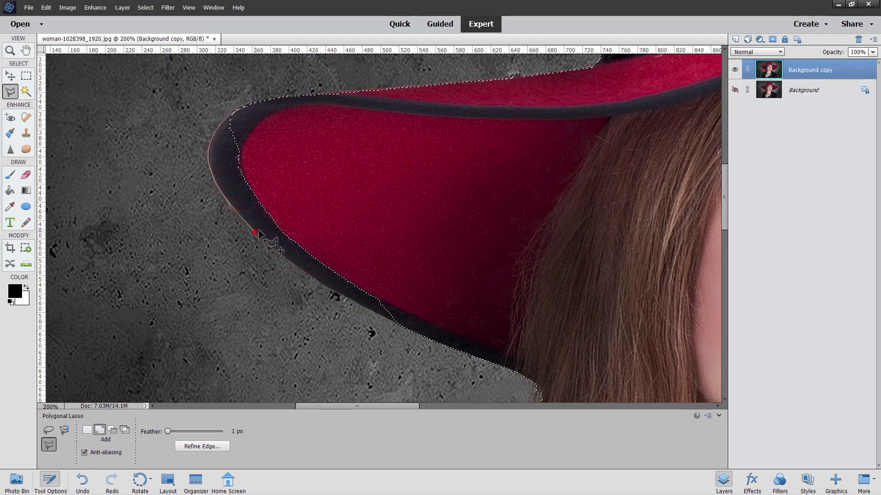
click(275, 253)
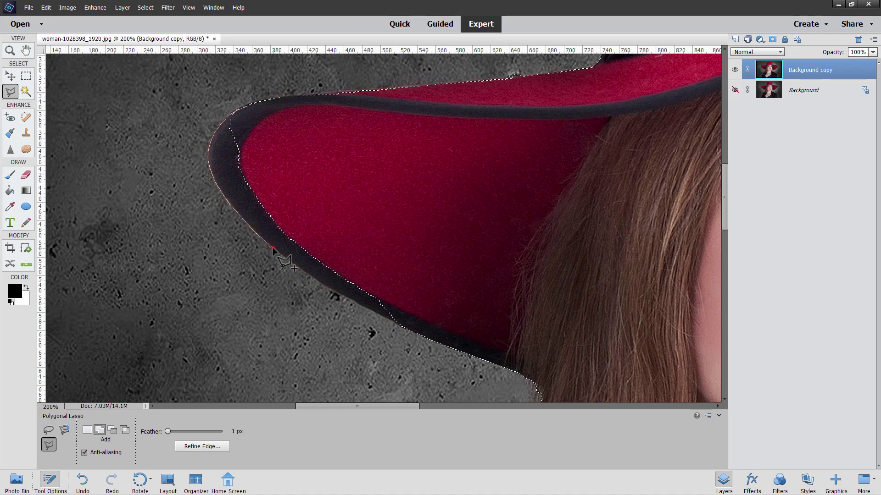
click(335, 295)
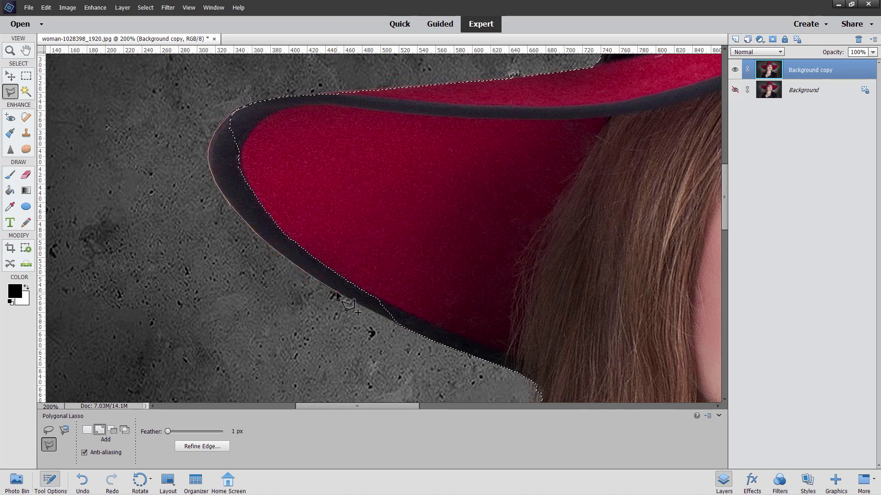
click(387, 320)
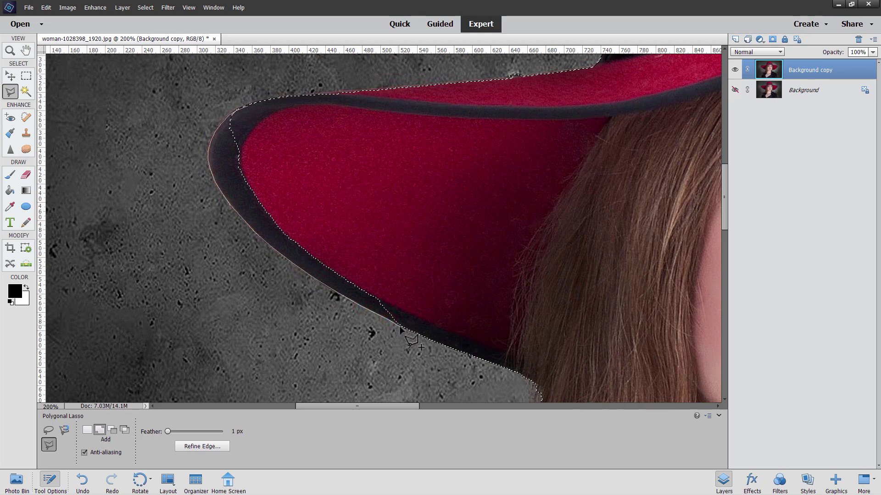
click(406, 329)
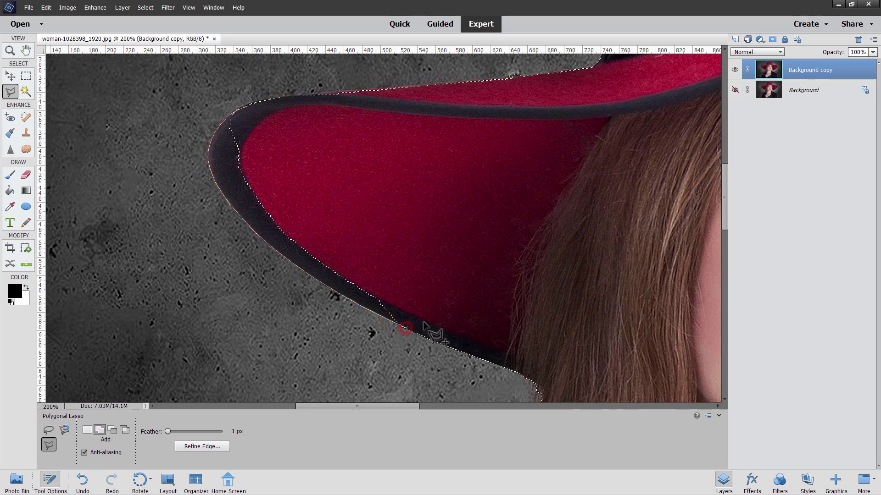
click(456, 186)
click(317, 120)
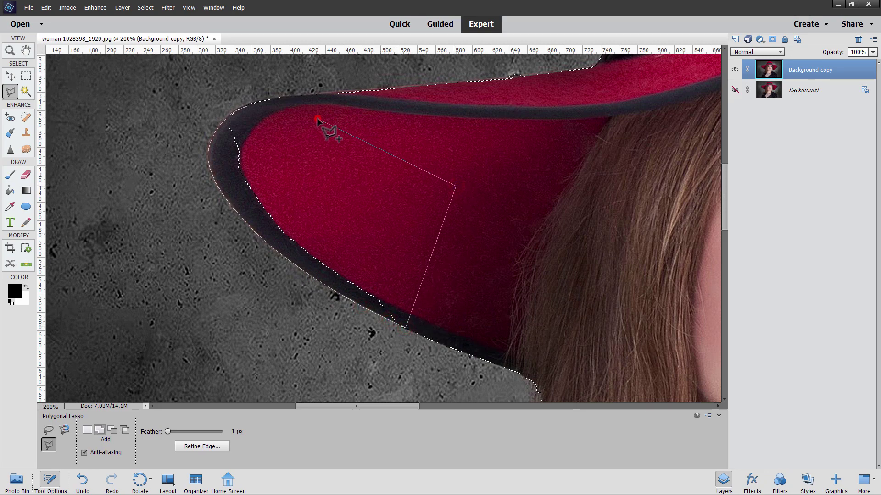
click(235, 113)
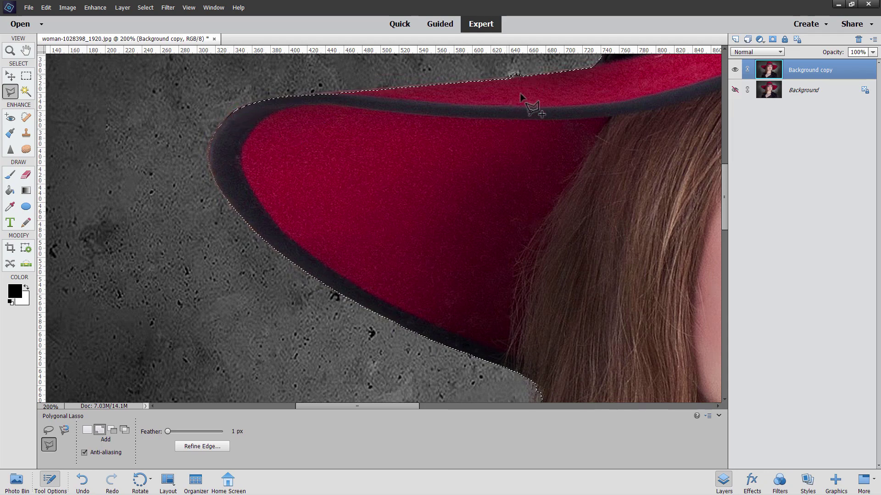
- Subtract the grey background patch above the hat brim with the Polygonal Lasso in Subtract mode
key(space)
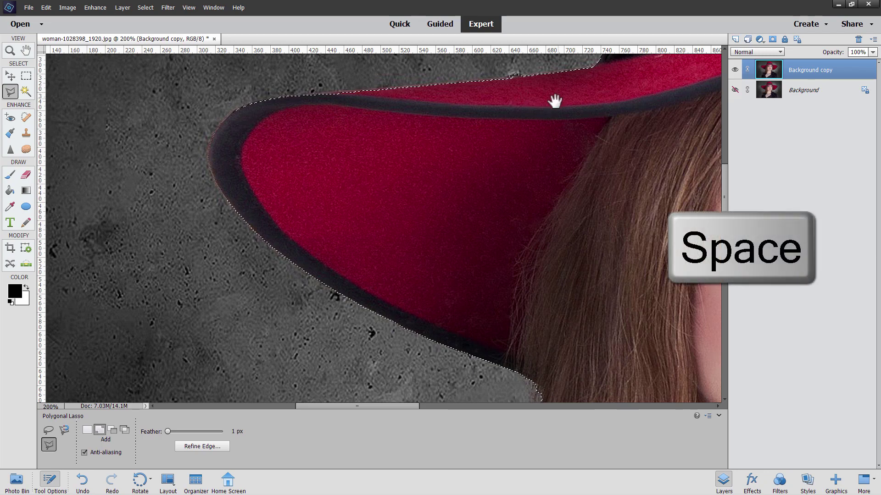
drag(554, 98, 425, 216)
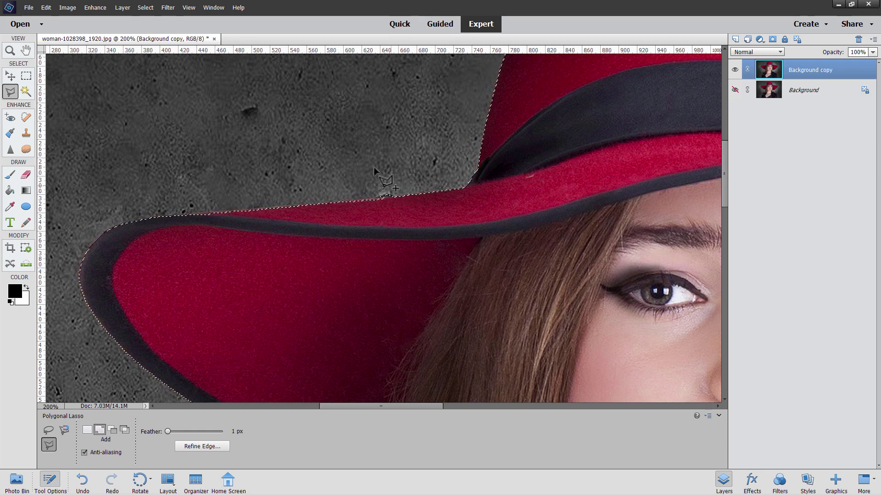
click(114, 430)
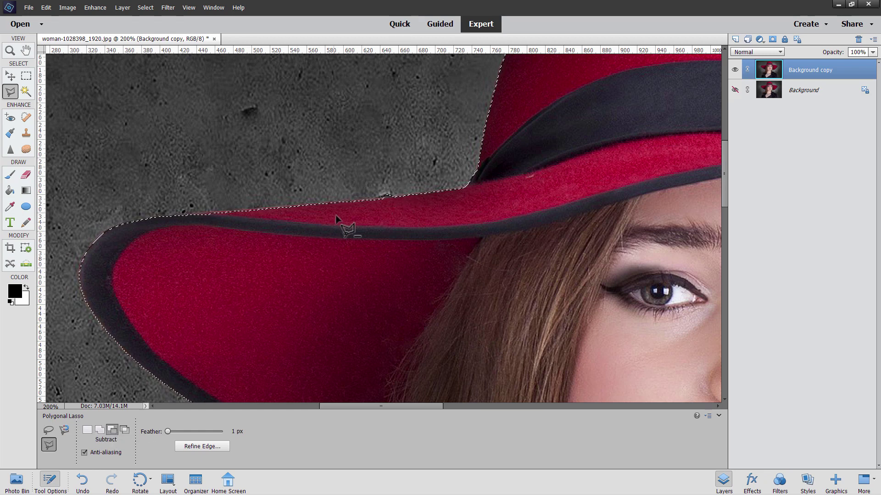
click(361, 201)
click(402, 198)
click(406, 164)
click(352, 165)
click(353, 183)
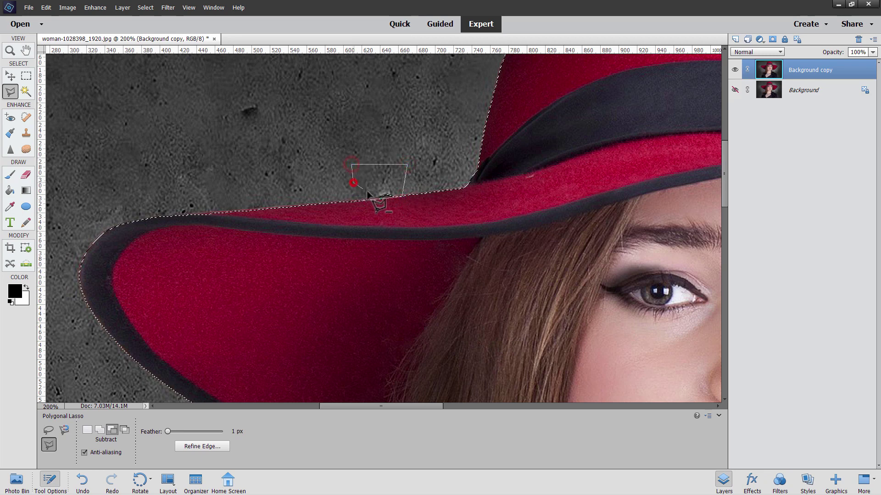
click(370, 201)
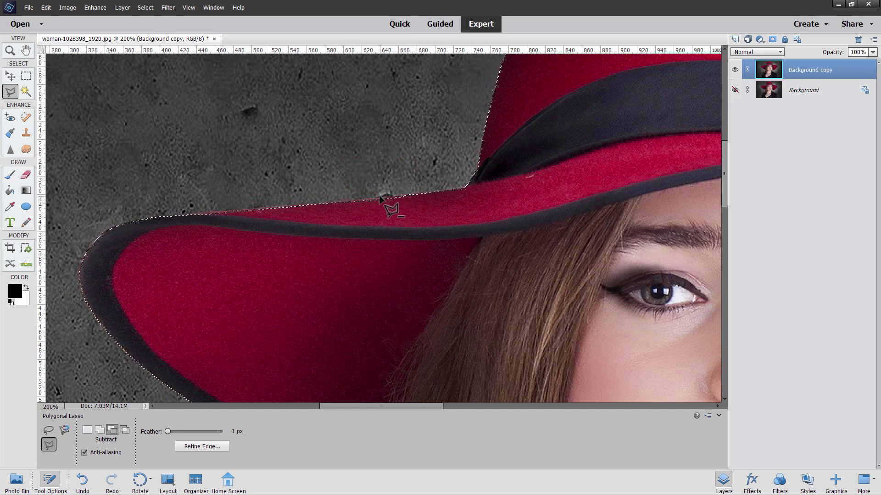
- Pan the view past the woman's eyes to the right end of the brim
key(space)
drag(471, 236, 275, 247)
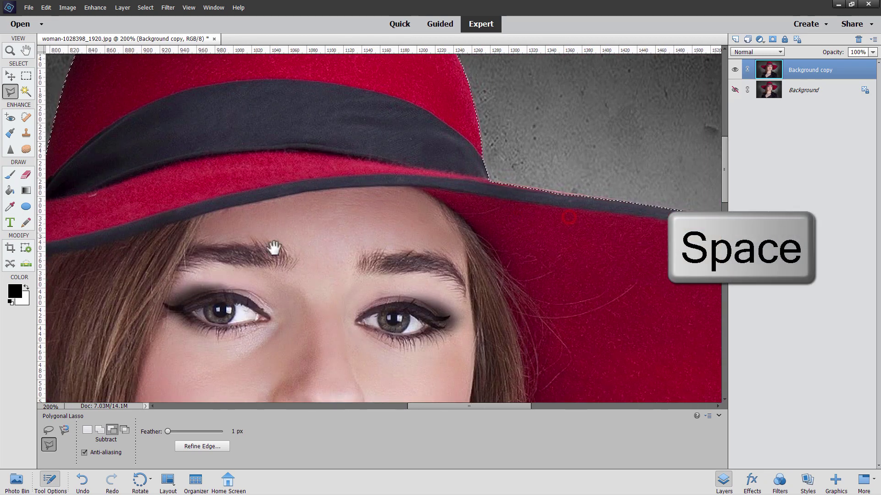
mouse_move(518, 239)
mouse_down()
mouse_move(484, 266)
mouse_move(232, 226)
mouse_up()
drag(360, 262, 285, 257)
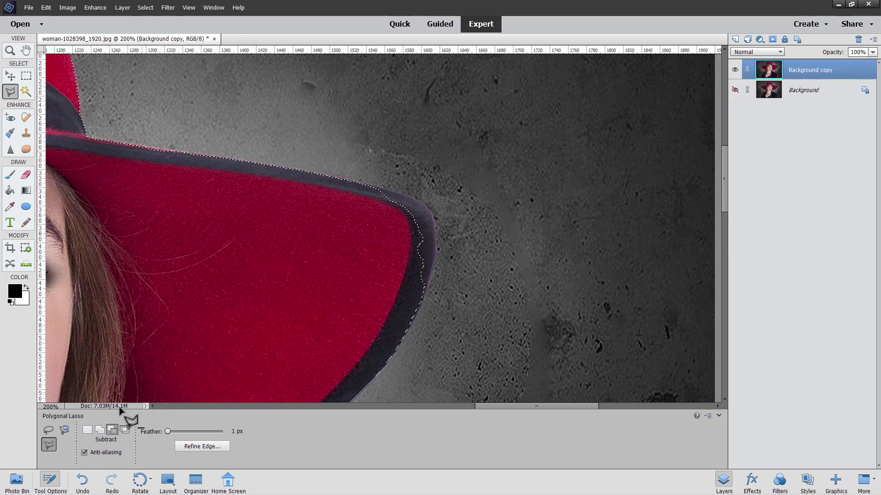
- Set the lasso back to Add and include the missed right brim edge in the selection
click(99, 430)
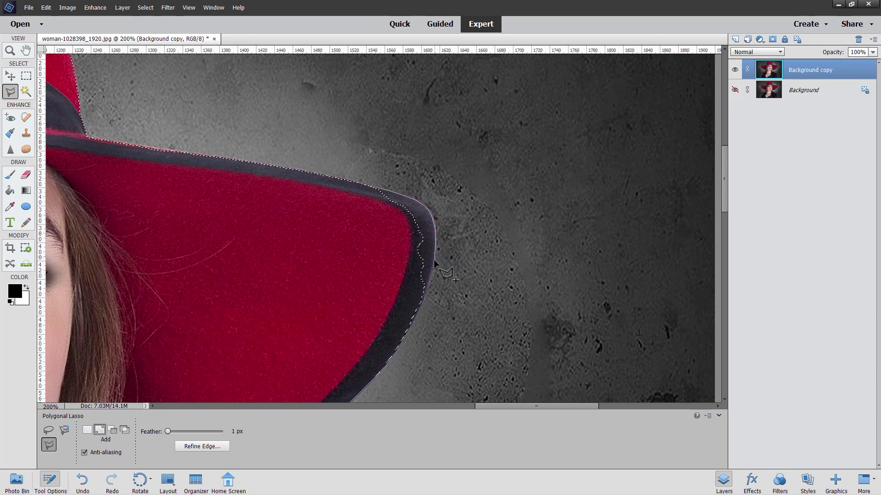
click(430, 274)
click(418, 311)
click(320, 237)
click(333, 195)
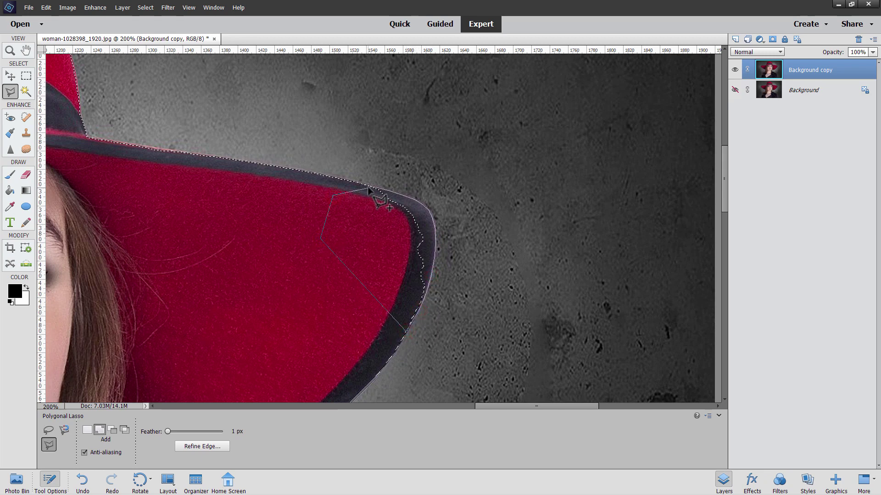
click(370, 189)
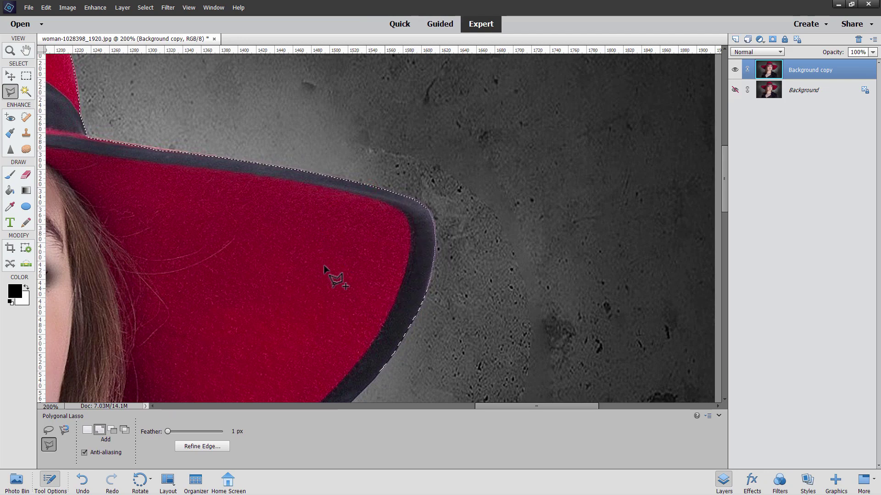
- Pan down across the face and neck to the hair over the fur collar
drag(269, 281, 403, 149)
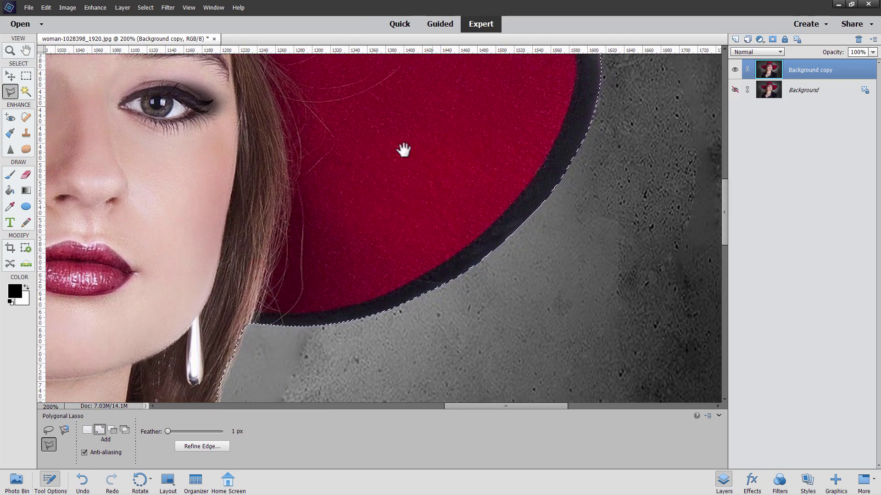
drag(380, 198, 436, 88)
mouse_move(388, 239)
mouse_down()
mouse_move(424, 198)
mouse_move(629, 186)
mouse_up()
drag(257, 285, 348, 279)
click(175, 245)
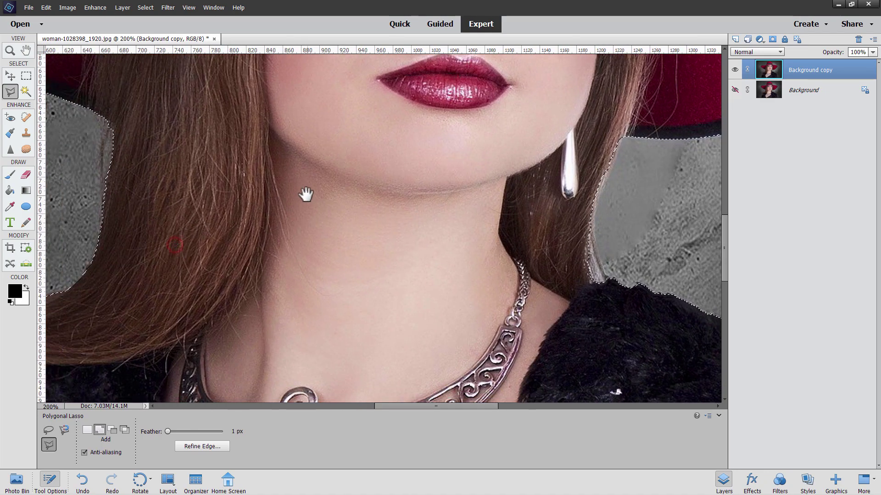
drag(305, 195, 340, 254)
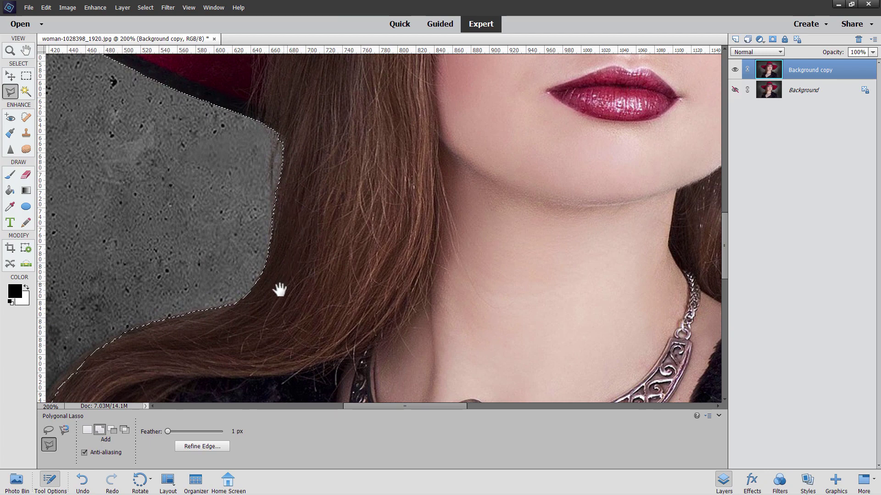
drag(276, 301, 394, 128)
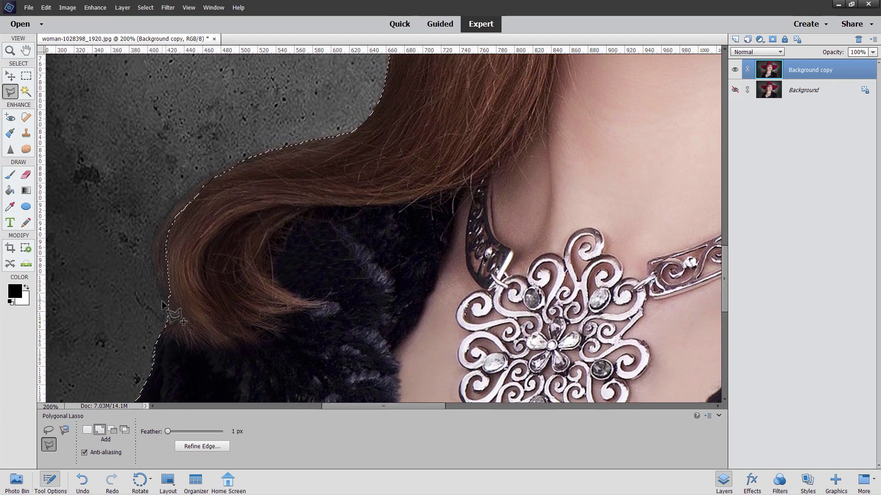
- Trace the outer hair edge curling over the left fur collar to add it to the selection
click(239, 163)
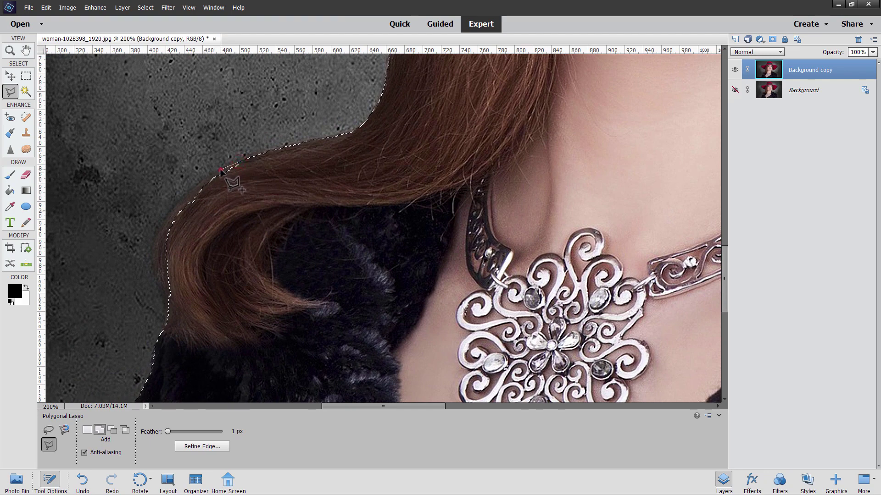
click(198, 187)
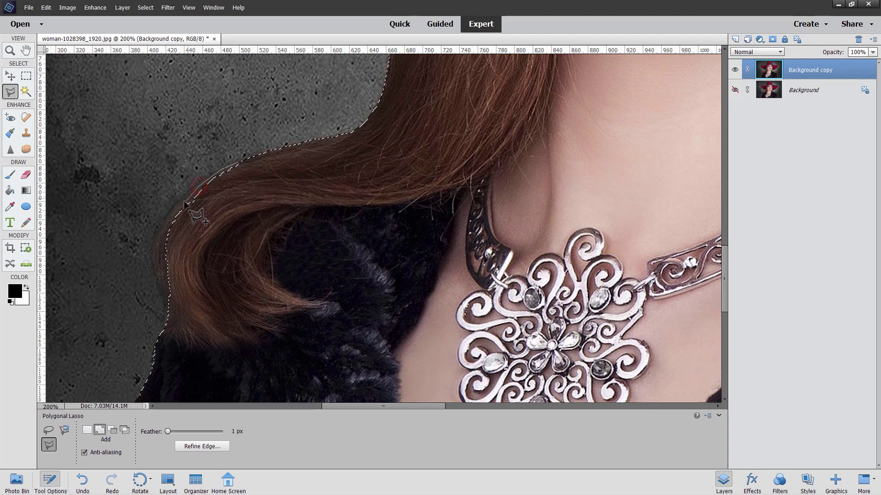
click(183, 202)
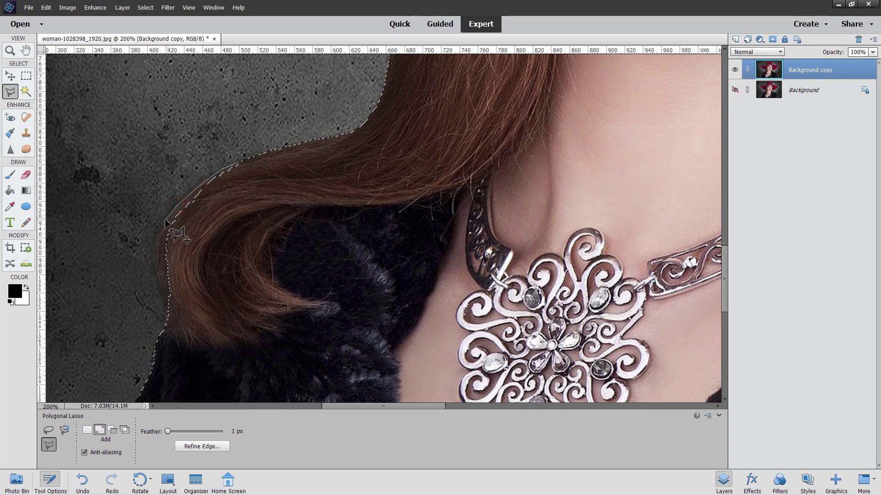
click(166, 223)
click(156, 237)
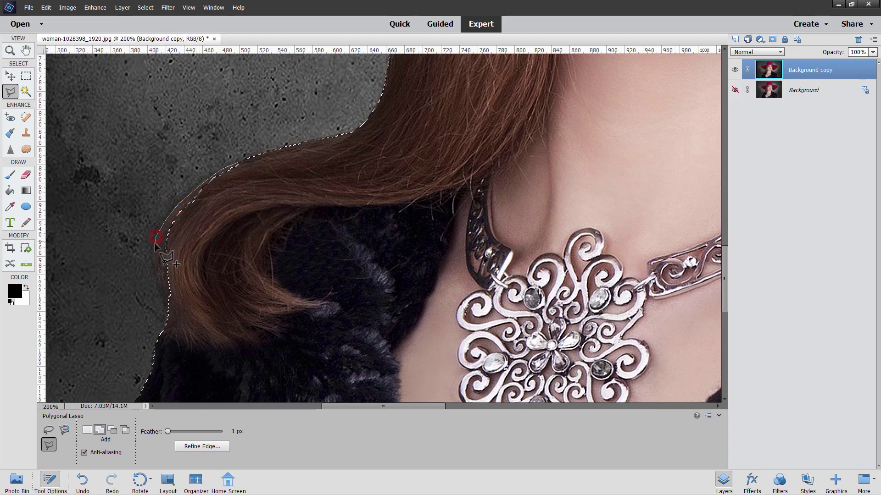
click(154, 249)
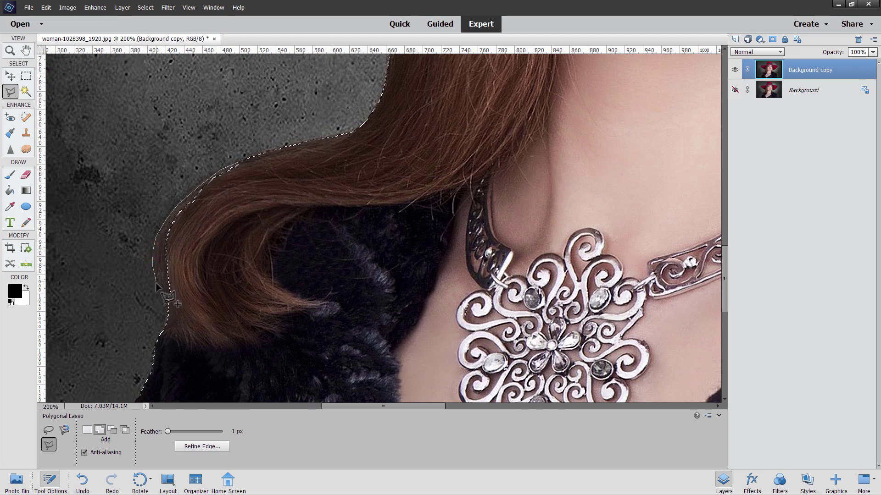
click(161, 293)
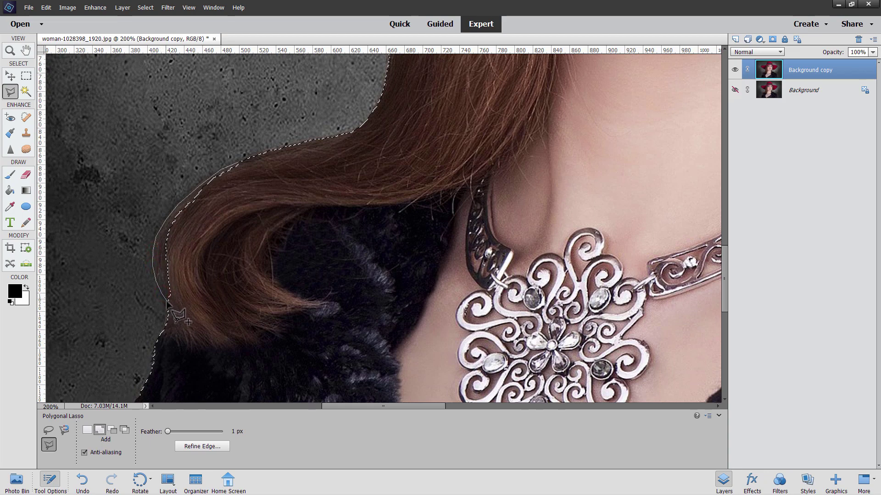
click(168, 307)
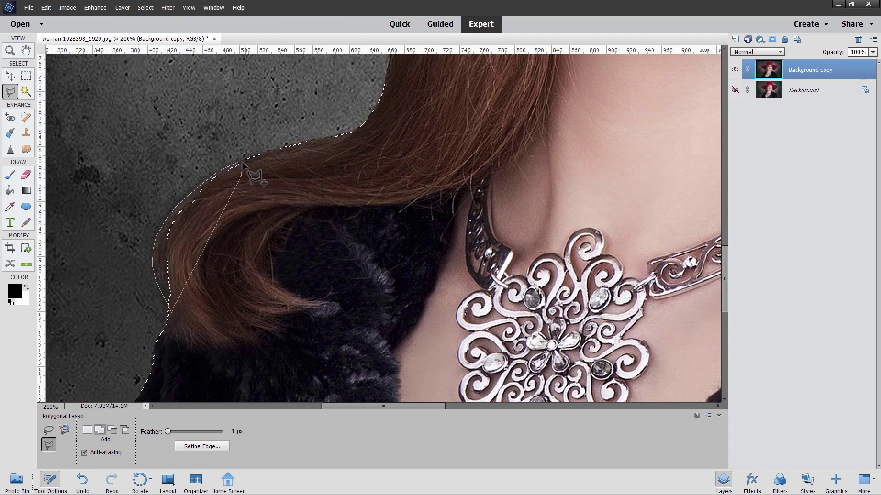
click(242, 164)
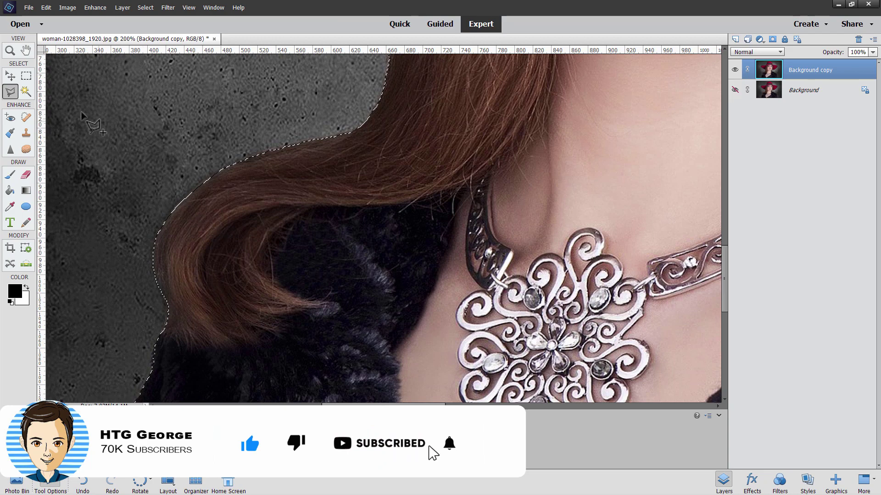
- Zoom out and fit the whole photo to the window to view the full selection
click(9, 52)
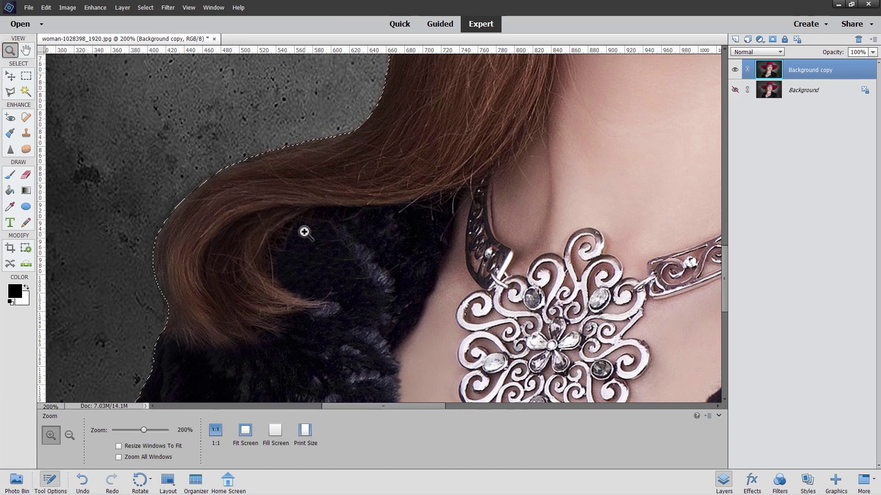
key(alt)
alt+click(362, 228)
alt+click(362, 228)
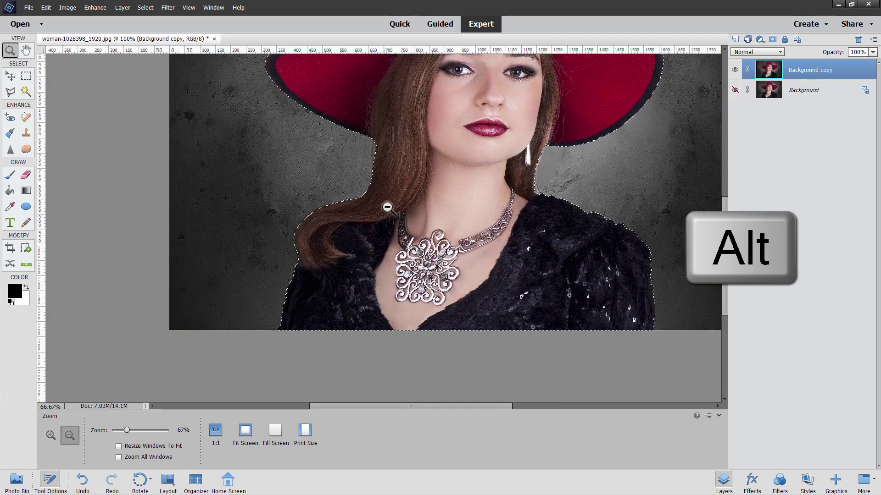
drag(127, 430, 124, 431)
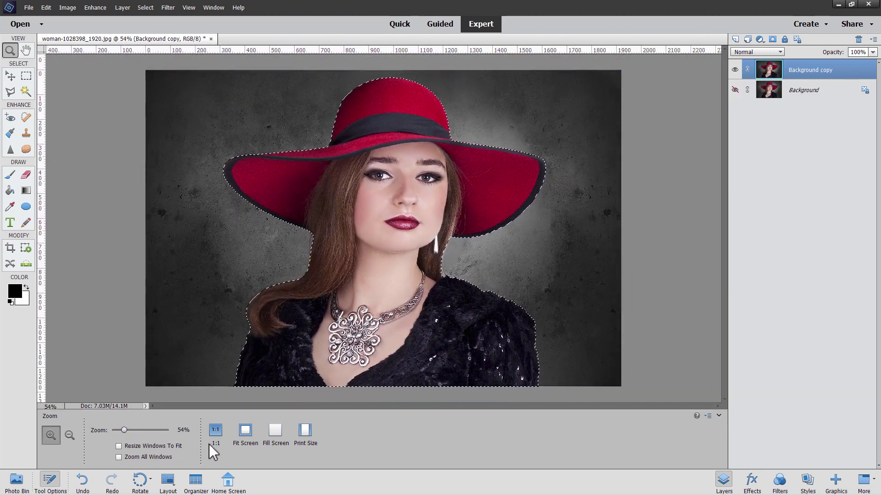
click(244, 431)
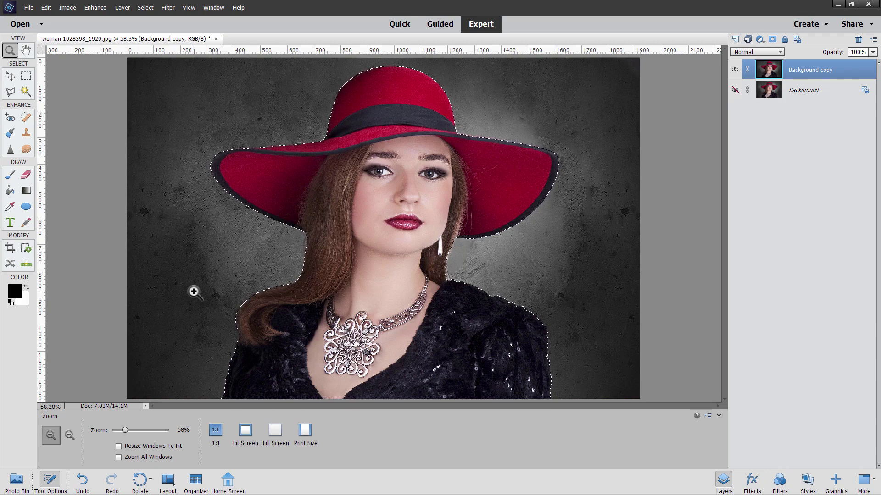
click(10, 91)
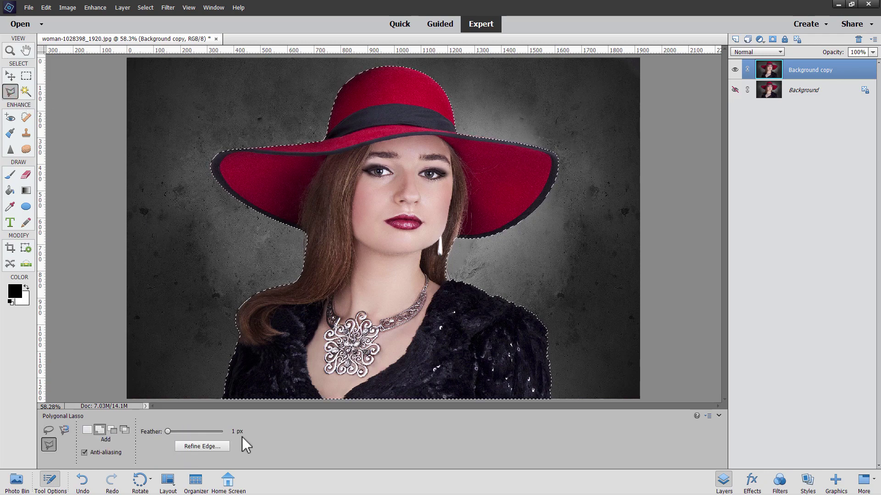
- Refine the selection edge with output set to New Layer with Layer Mask
click(202, 447)
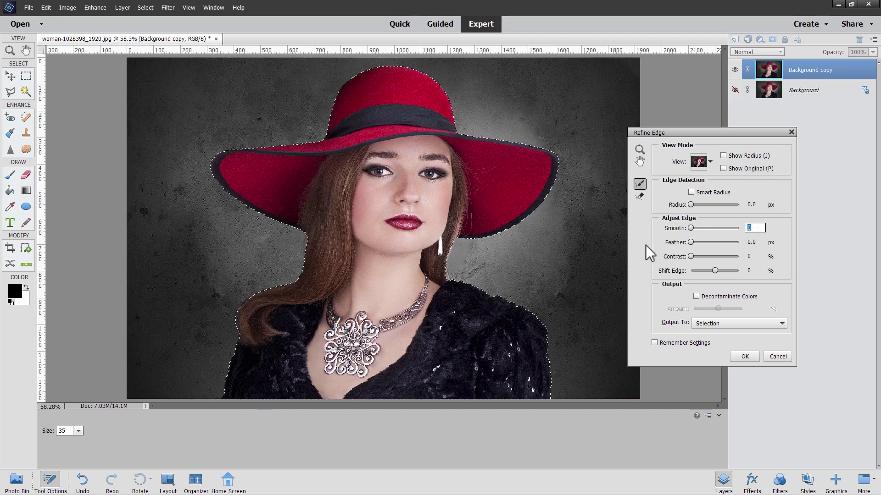
click(724, 325)
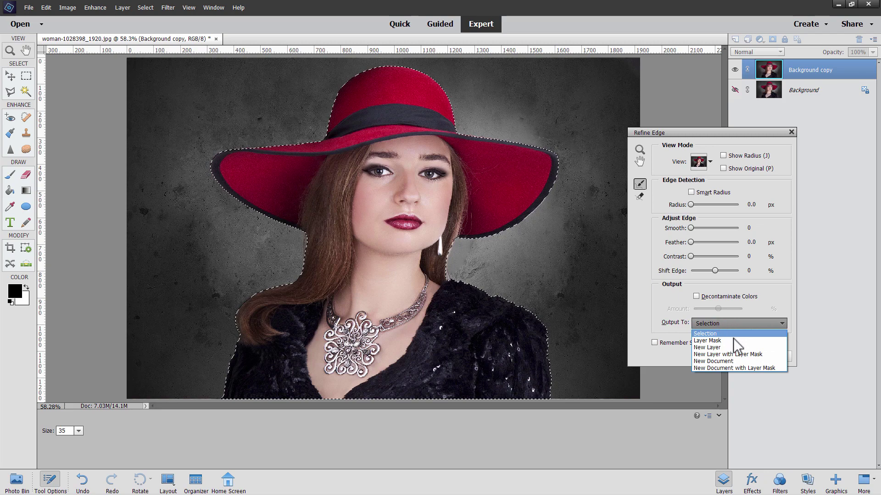
click(744, 355)
click(750, 354)
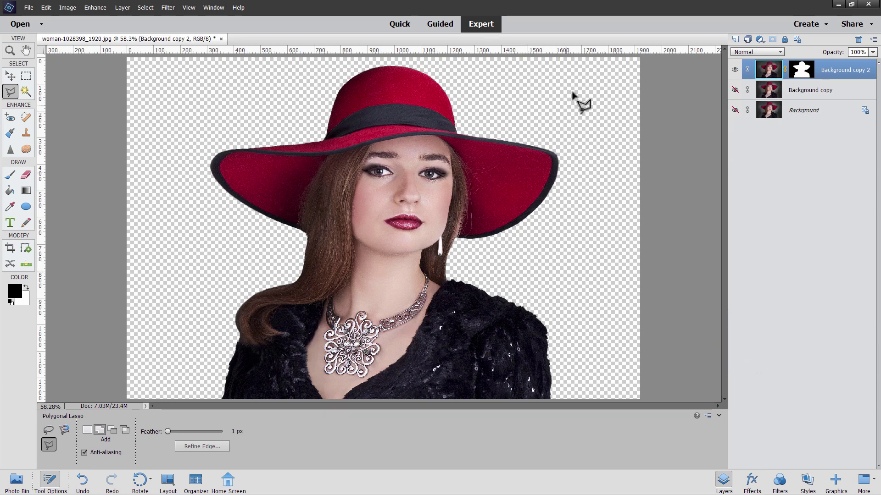
- Add a new Layer 1 above Background copy and fill it with white
click(821, 90)
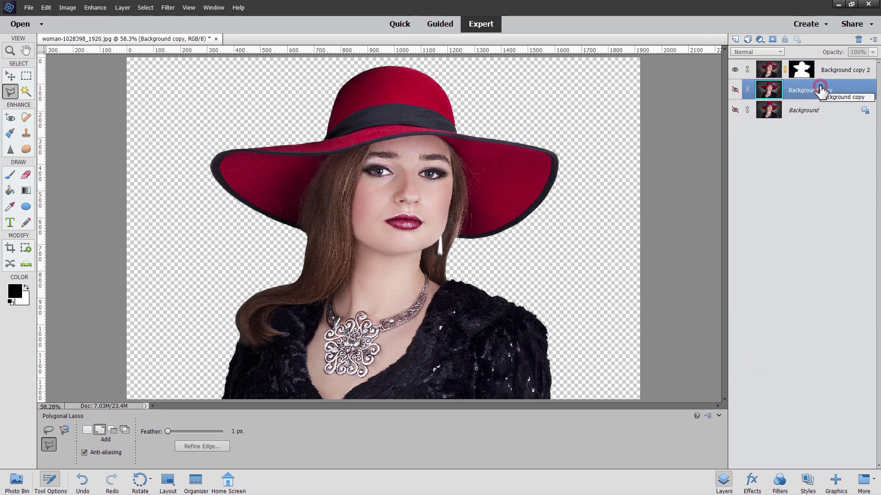
click(735, 40)
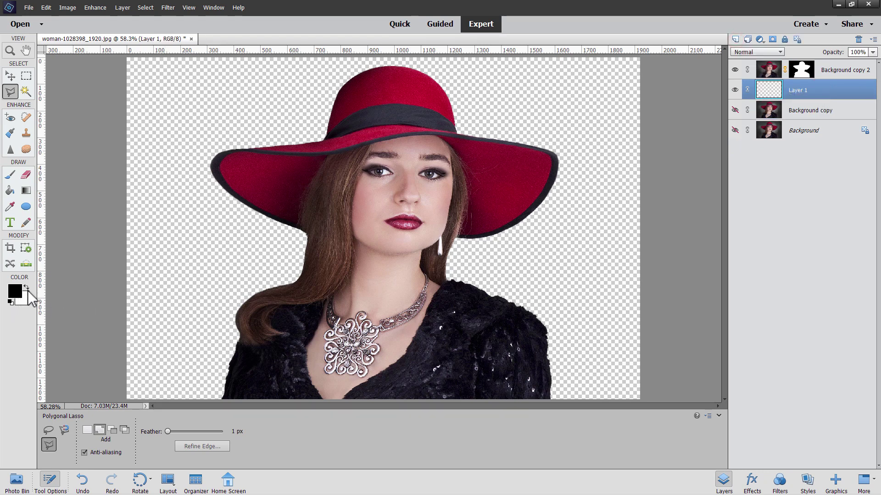
click(27, 288)
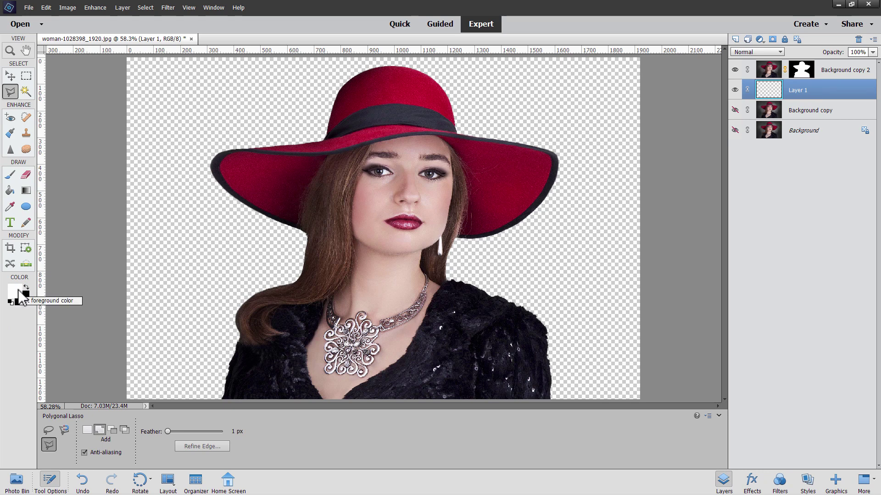
click(10, 190)
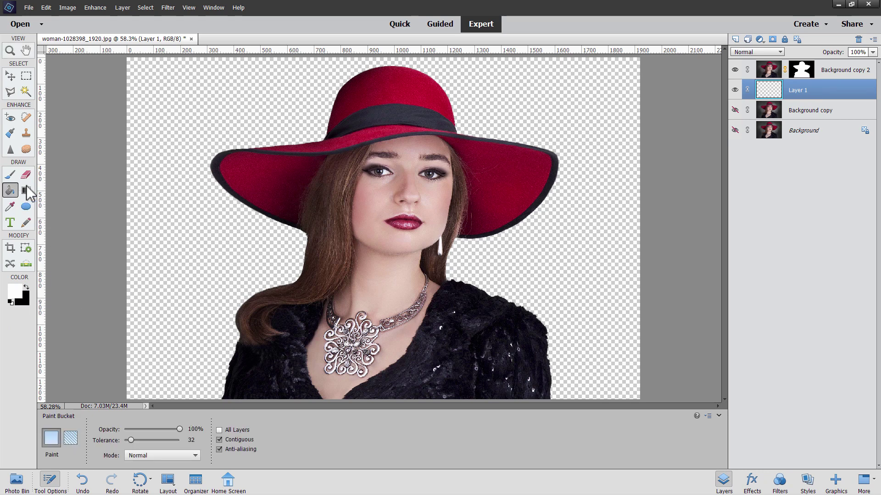
click(140, 215)
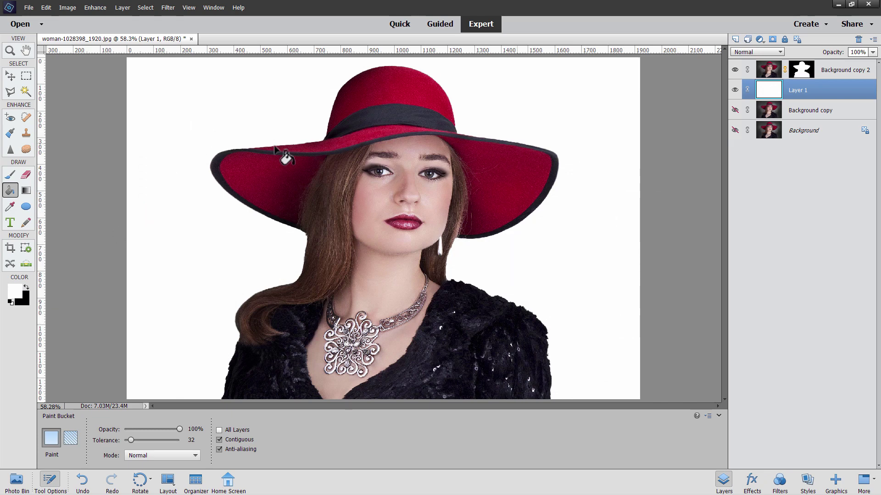
click(10, 75)
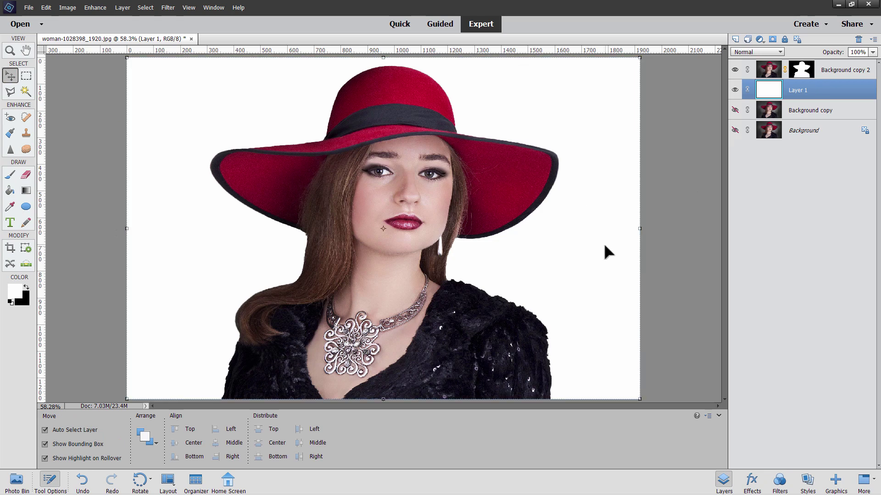
- Add Layer 2 and drag a diagonal Orange, Yellow gradient from the Color Harmonies presets
click(734, 41)
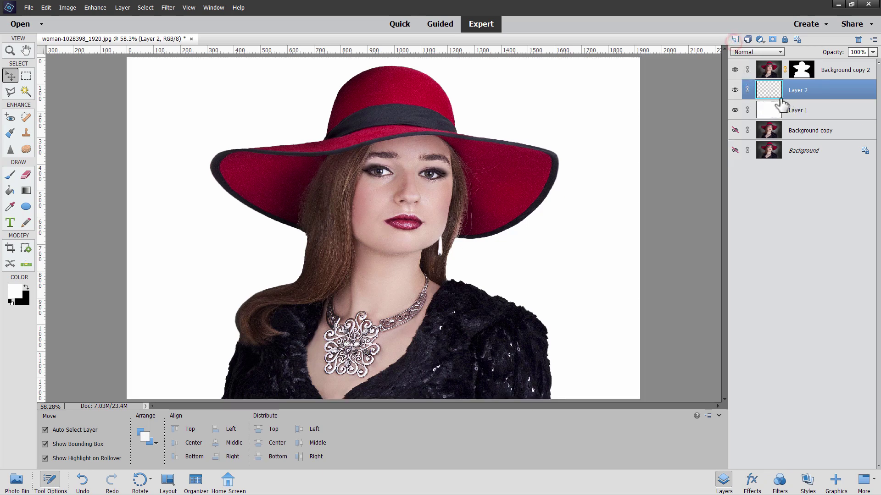
click(25, 191)
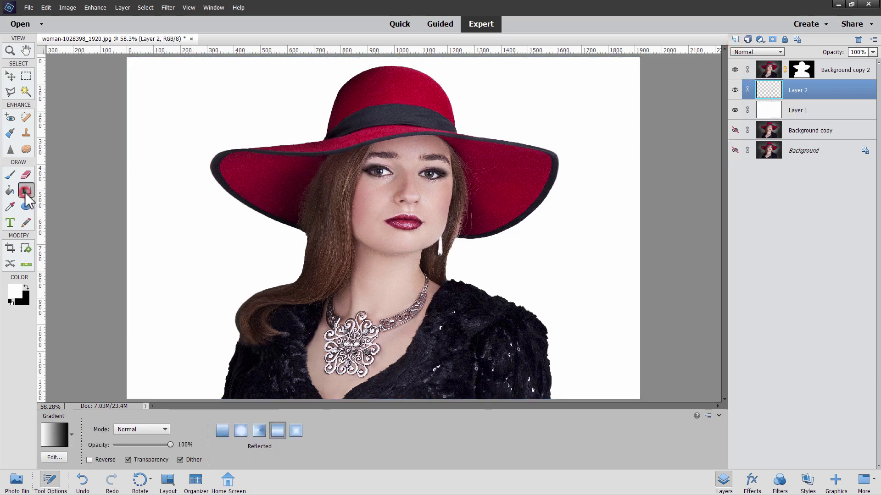
click(51, 432)
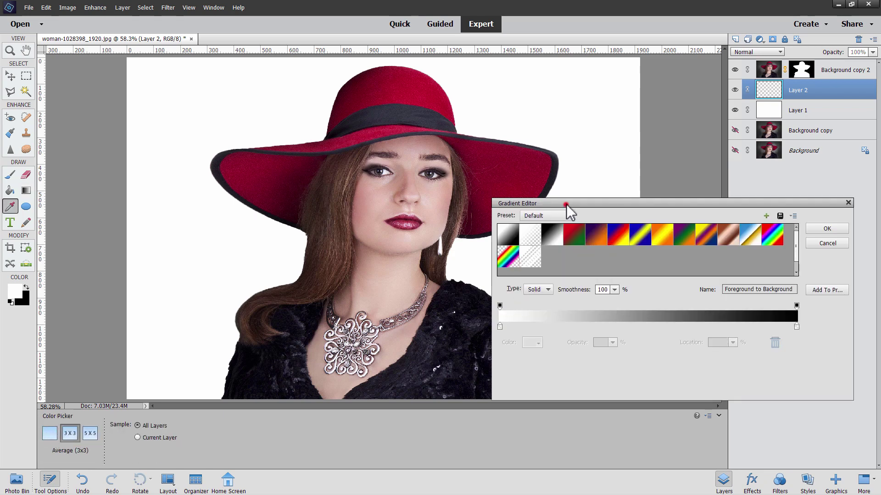
drag(566, 205, 571, 179)
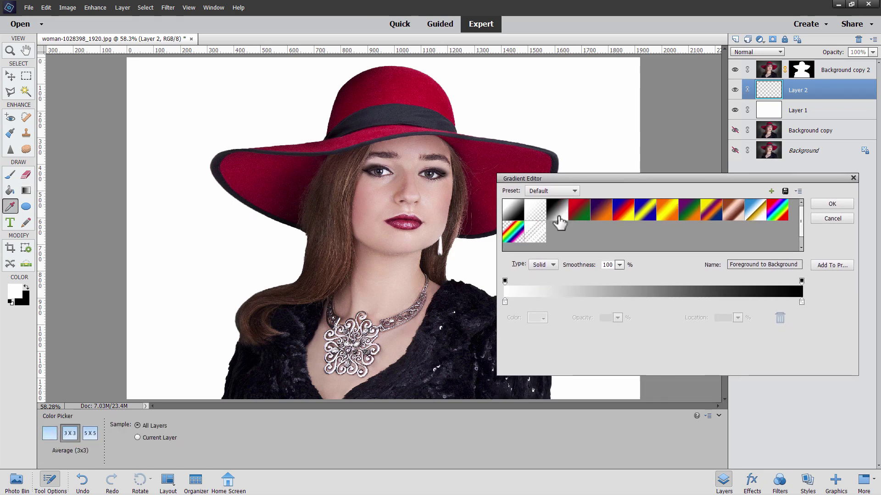
click(546, 190)
click(551, 201)
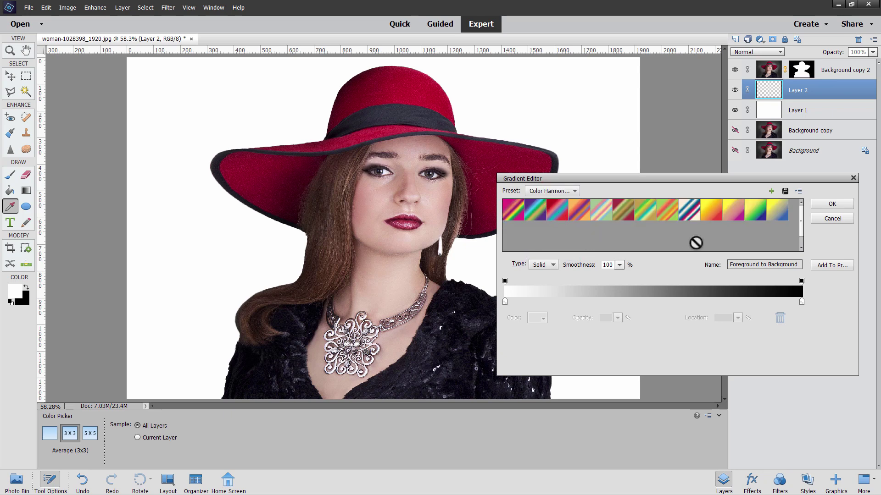
click(711, 214)
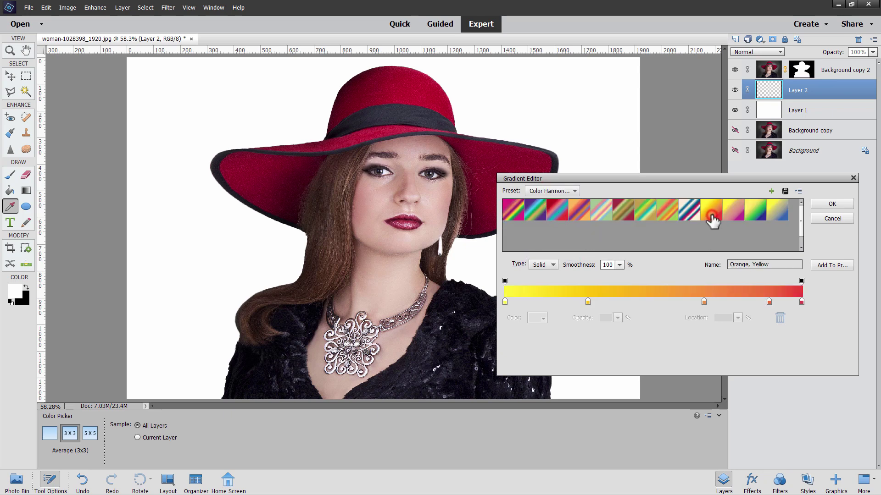
click(821, 204)
drag(199, 104, 599, 351)
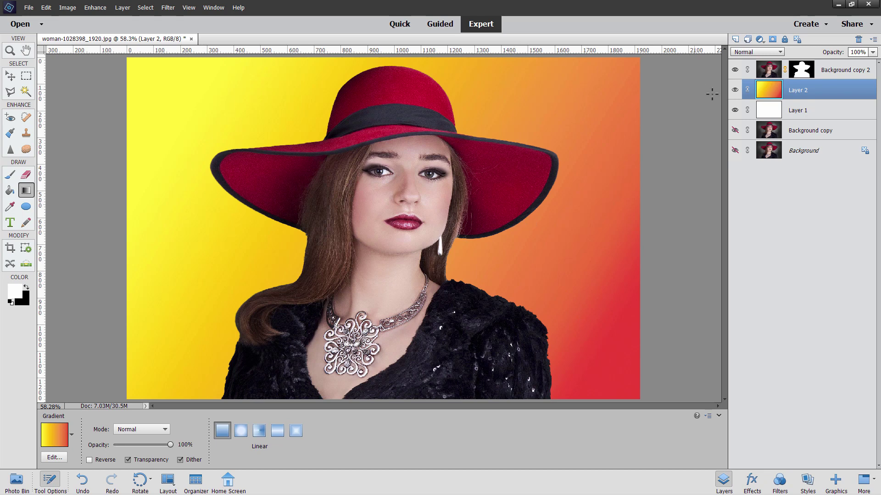
click(735, 90)
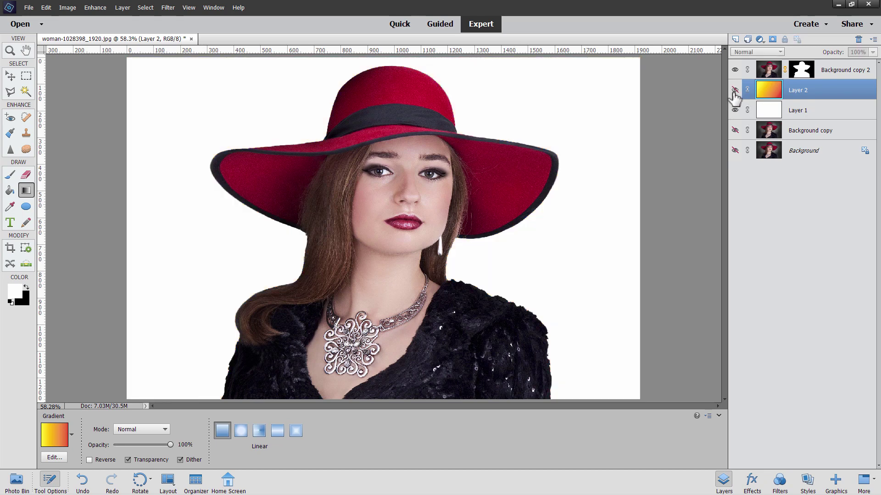
click(735, 90)
click(734, 90)
click(734, 90)
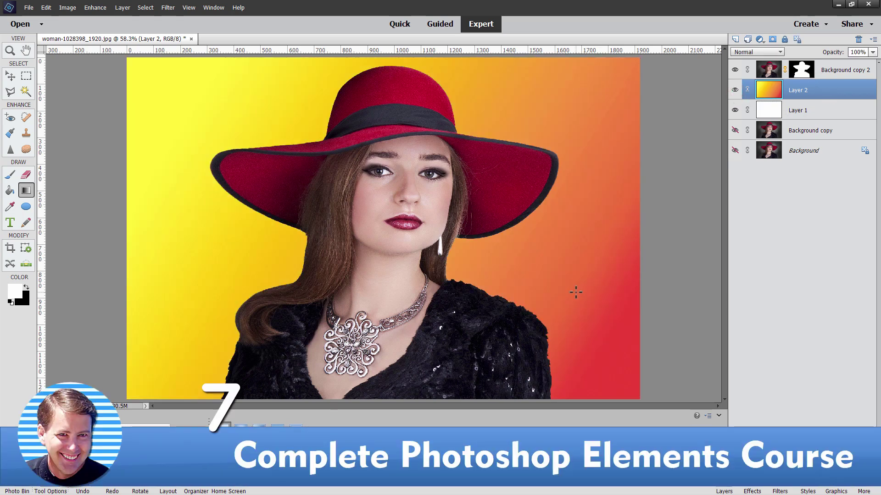